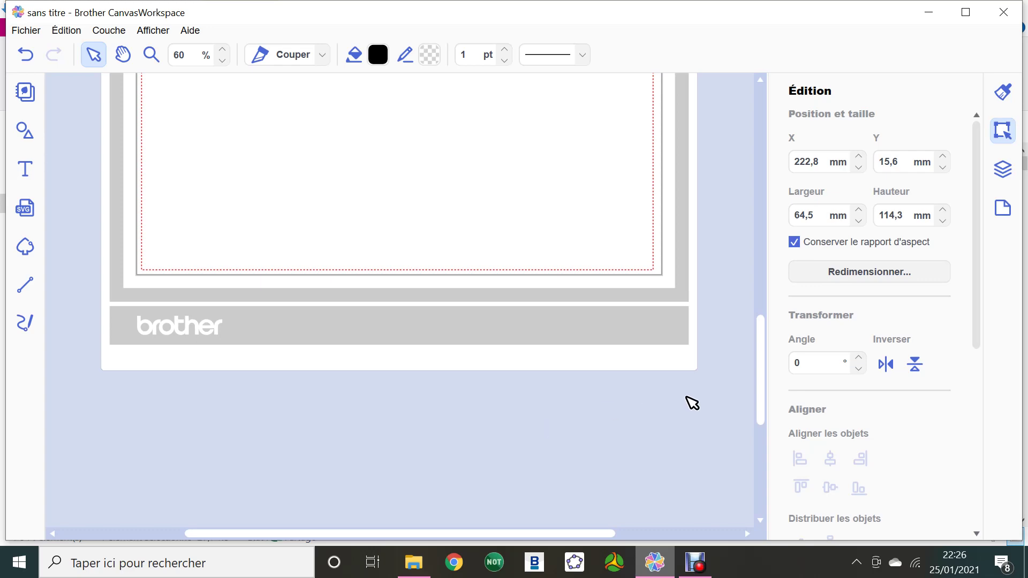
Centre the trefoil logo and the Groot figure on the same vertical axis.
{"action": "left_click_drag", "start_coordinate": [760, 406], "coordinate": [753, 316]}
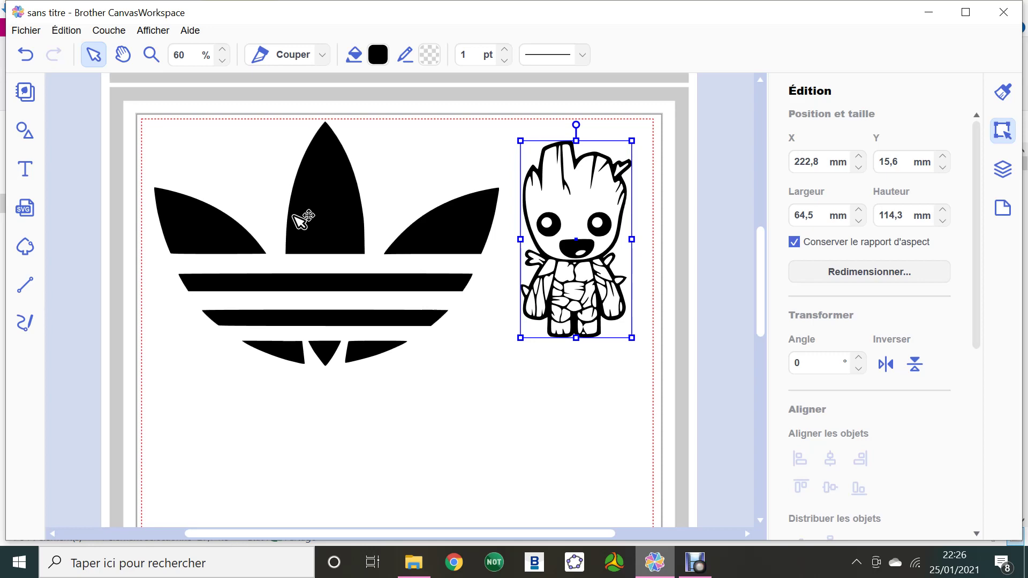
{"action": "left_click", "coordinate": [597, 398]}
{"action": "key", "text": "ctrl+a"}
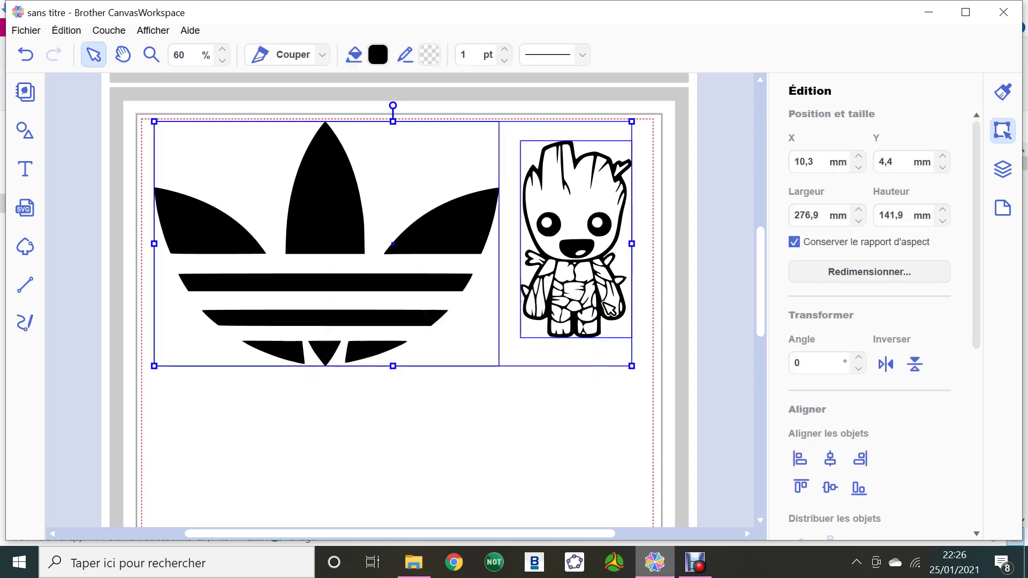
{"action": "left_click", "coordinate": [830, 458]}
{"action": "left_click", "coordinate": [554, 410]}
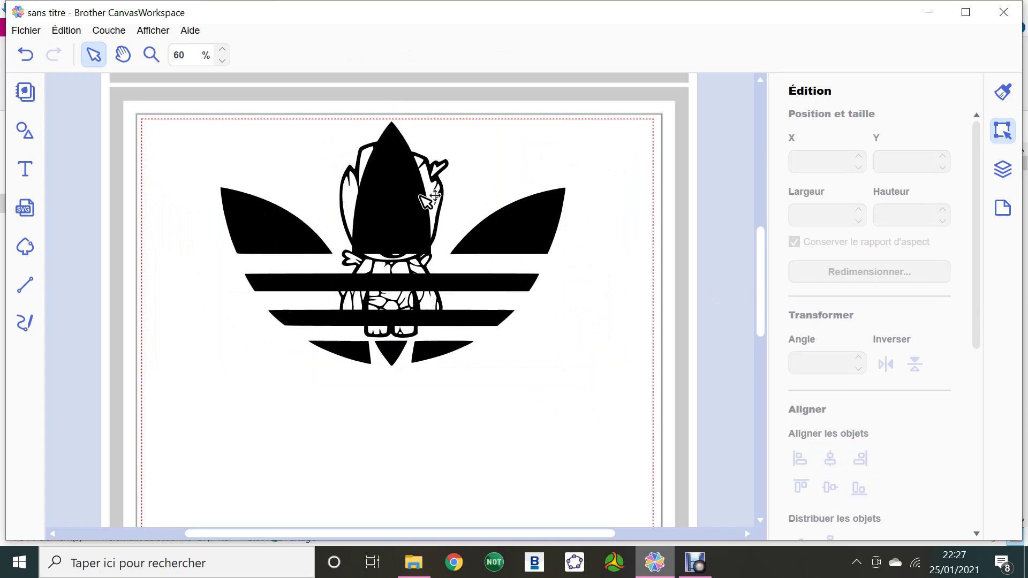
Nudge the Groot figure down over the logo to a Y position of 21.7 mm.
{"action": "left_click", "coordinate": [440, 170]}
{"action": "key", "text": "Down"}
{"action": "key", "text": "Down"}
{"action": "key", "text": "Down"}
{"action": "key", "text": "Down"}
{"action": "key", "text": "Down"}
{"action": "key", "text": "Down"}
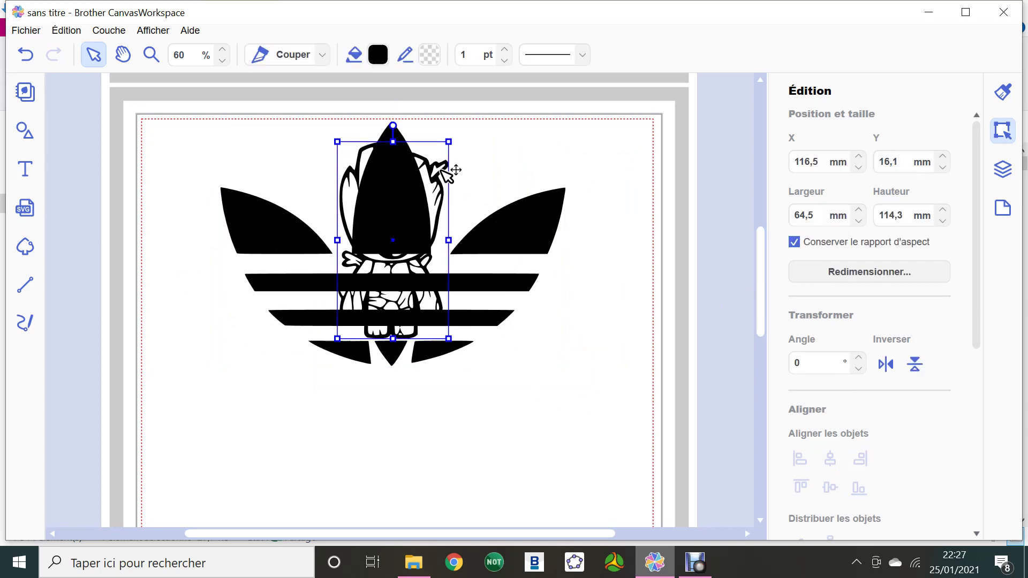
{"action": "key", "text": "Down"}
{"action": "key", "text": "Down"}
{"action": "key", "text": "Down"}
{"action": "key", "text": "Down"}
{"action": "key", "text": "Down"}
{"action": "key", "text": "Down"}
{"action": "key", "text": "Down"}
{"action": "key", "text": "Down"}
{"action": "key", "text": "Down"}
{"action": "key", "text": "Down"}
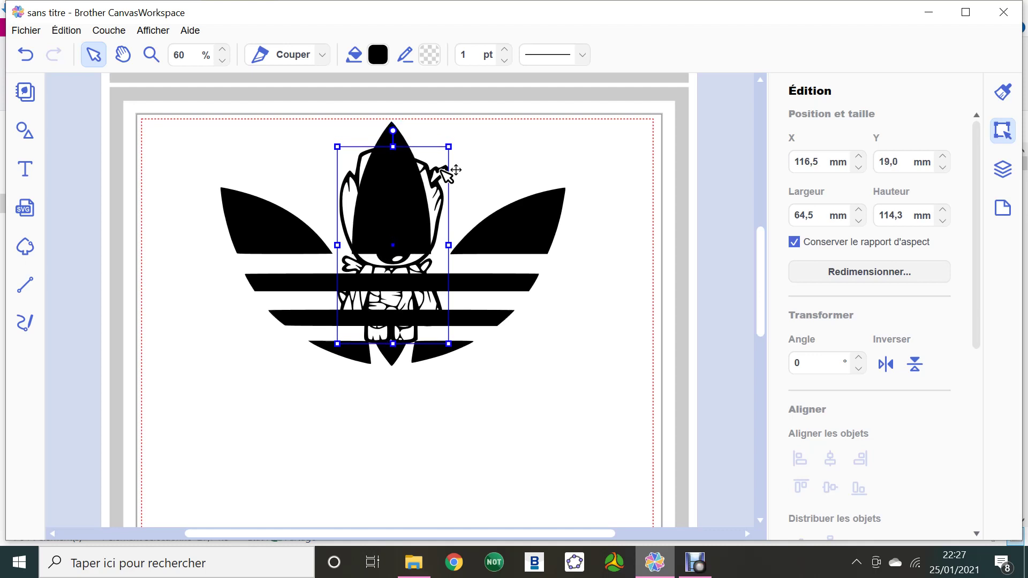
{"action": "key", "text": "Down"}
{"action": "key", "text": "Down"}
{"action": "key", "text": "Down"}
{"action": "key", "text": "Down"}
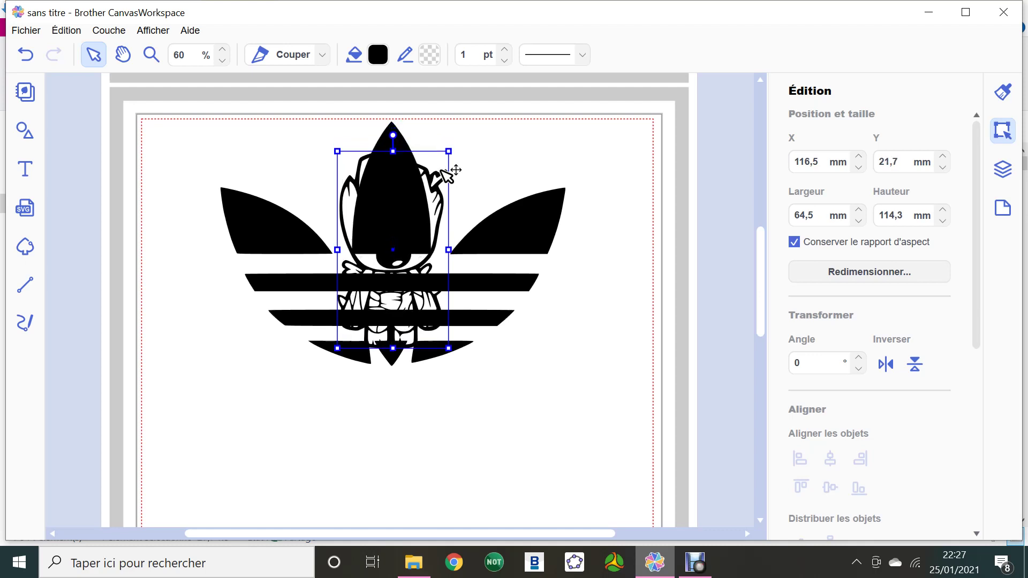
Create an outward 2.0 mm offset line with rounded corners around only the Groot figure's outer contour.
{"action": "left_click_drag", "start_coordinate": [976, 260], "coordinate": [970, 456]}
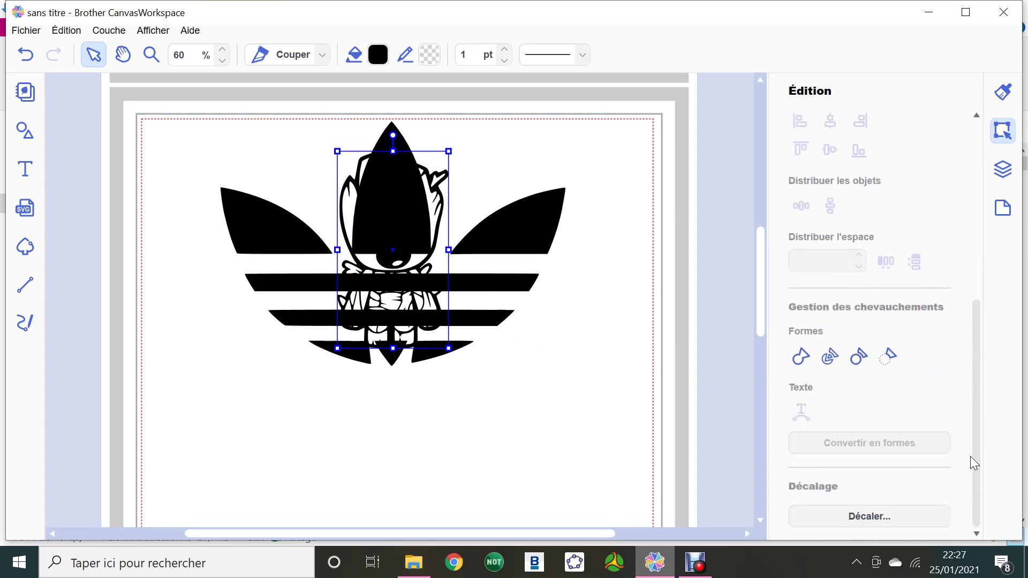
{"action": "left_click", "coordinate": [888, 516]}
{"action": "left_click", "coordinate": [597, 173]}
{"action": "left_click", "coordinate": [597, 172]}
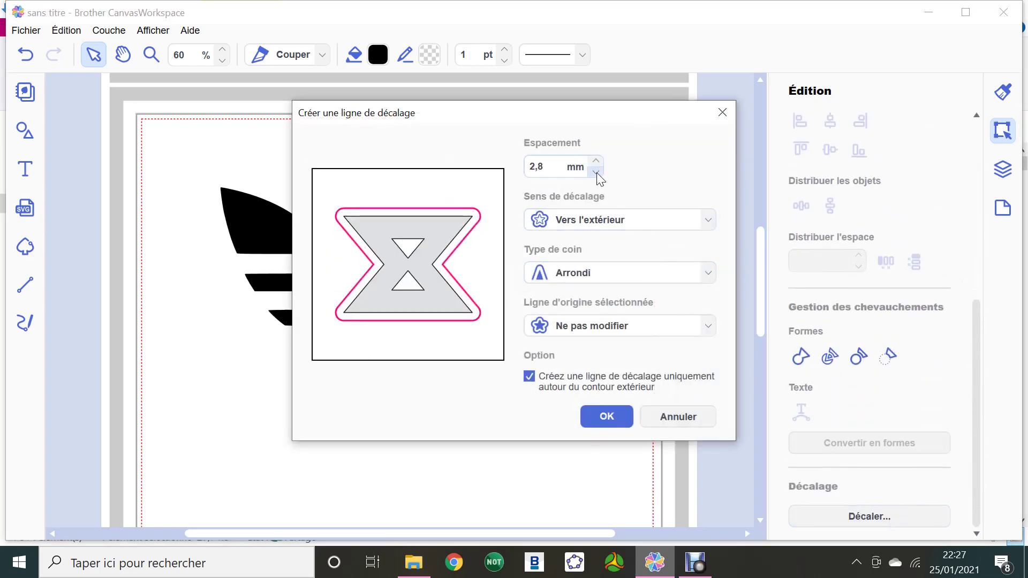
{"action": "left_click", "coordinate": [597, 172]}
{"action": "left_click", "coordinate": [597, 172]}
{"action": "left_click", "coordinate": [597, 172]}
{"action": "left_click", "coordinate": [596, 172]}
{"action": "left_click", "coordinate": [597, 172]}
{"action": "left_click", "coordinate": [597, 172]}
{"action": "left_click_drag", "start_coordinate": [493, 120], "coordinate": [650, 89]}
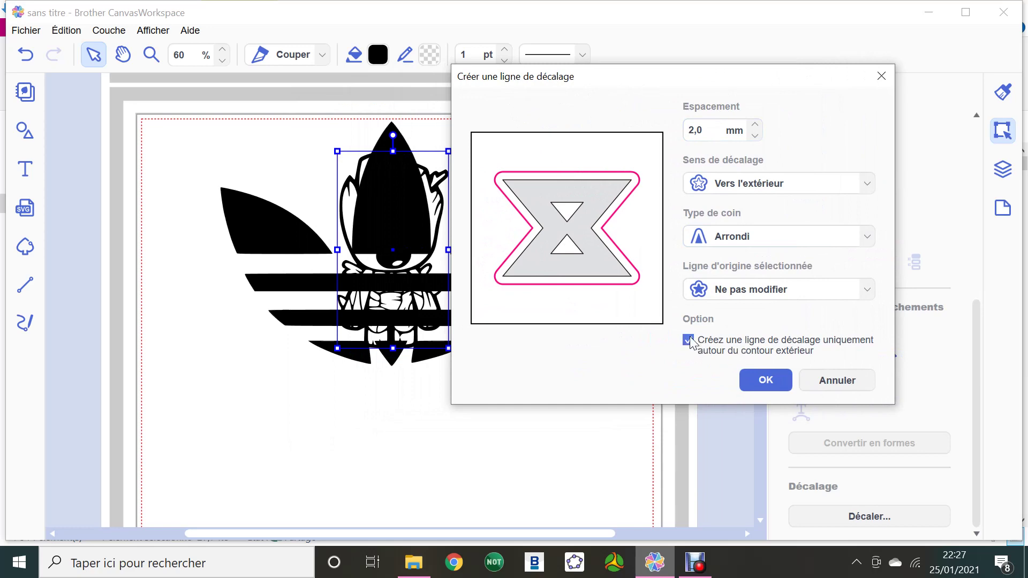
{"action": "left_click", "coordinate": [766, 380]}
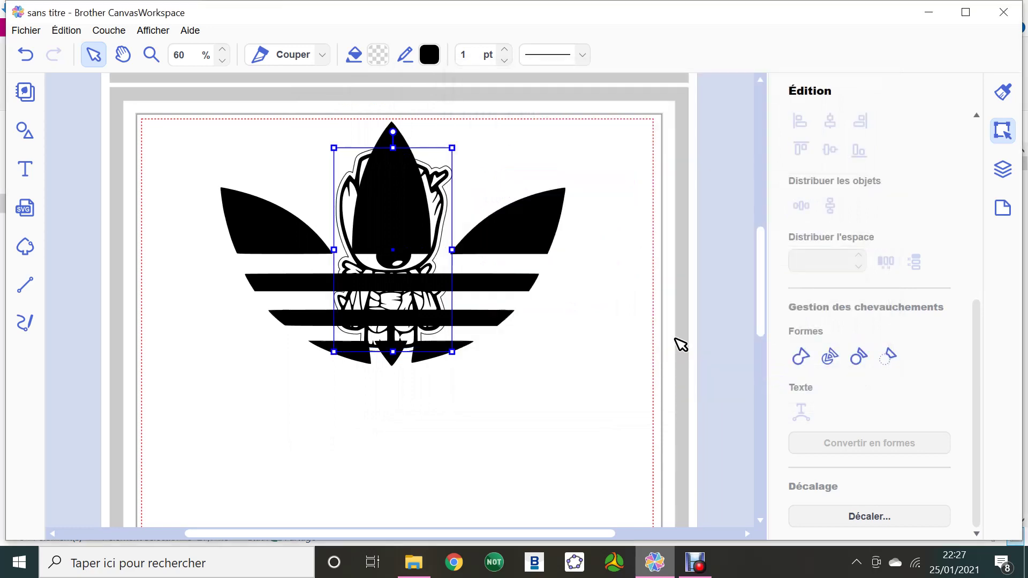
Subtract the offset outline from the trefoil logo, checking the cutout by moving the logo aside and undoing the move.
{"action": "left_click", "coordinate": [524, 233], "text": "shift"}
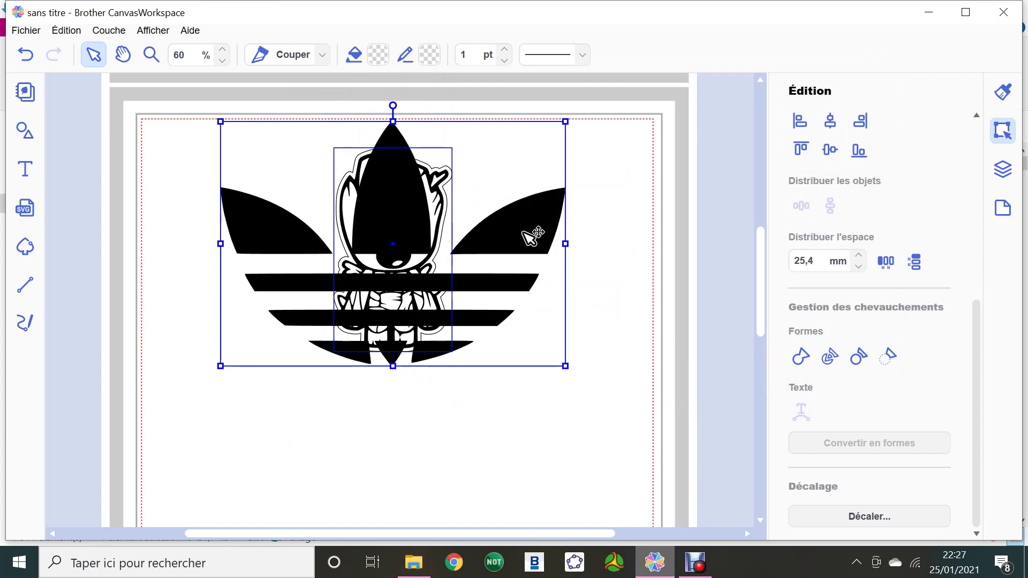
{"action": "left_click", "coordinate": [889, 357]}
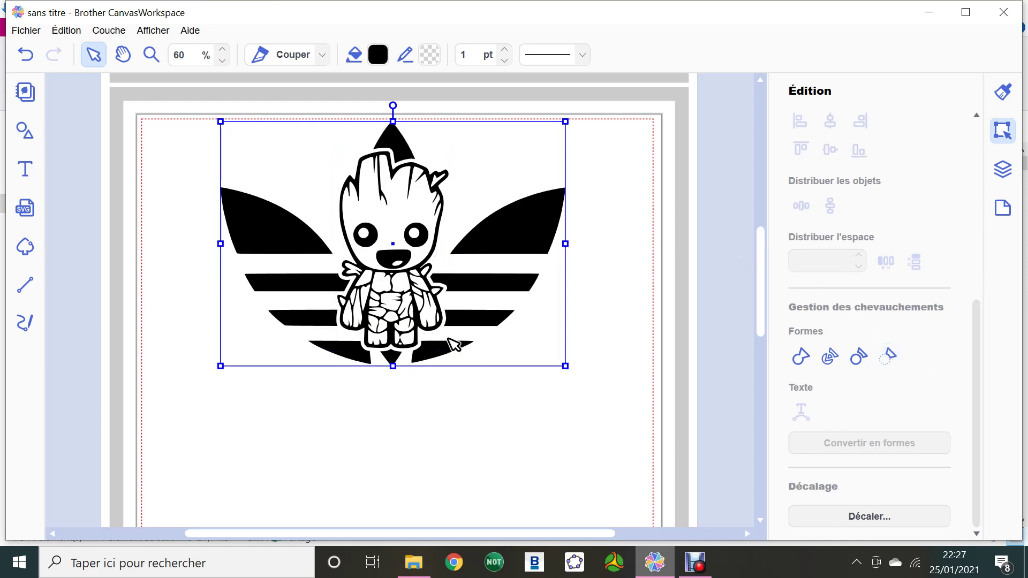
{"action": "left_click_drag", "start_coordinate": [496, 236], "coordinate": [586, 303]}
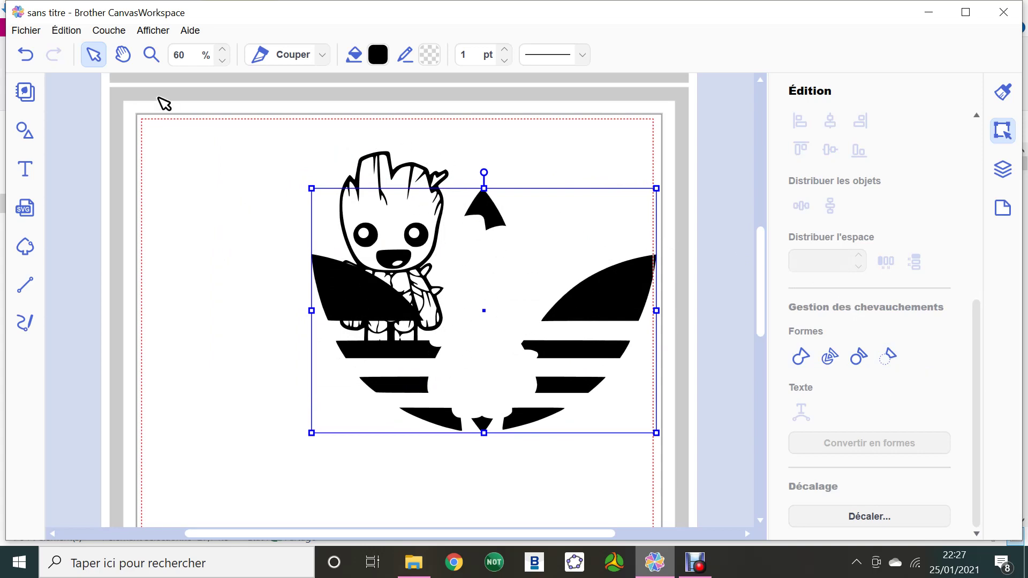
{"action": "left_click", "coordinate": [25, 54]}
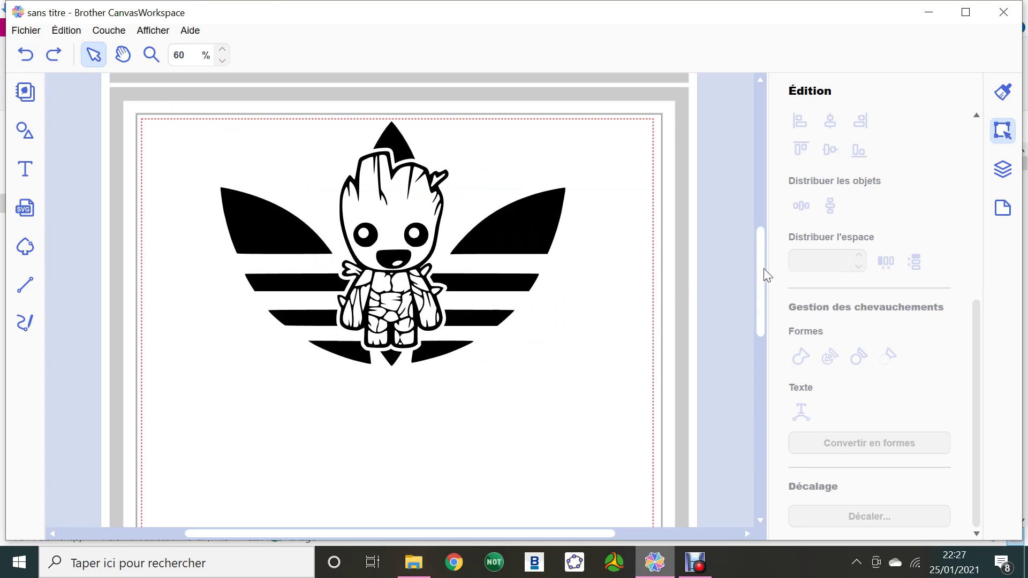
Add the text "I'm Groot !" in the AvantGarde font below the logo.
{"action": "scroll", "coordinate": [764, 275], "scroll_direction": "down", "scroll_amount": 1}
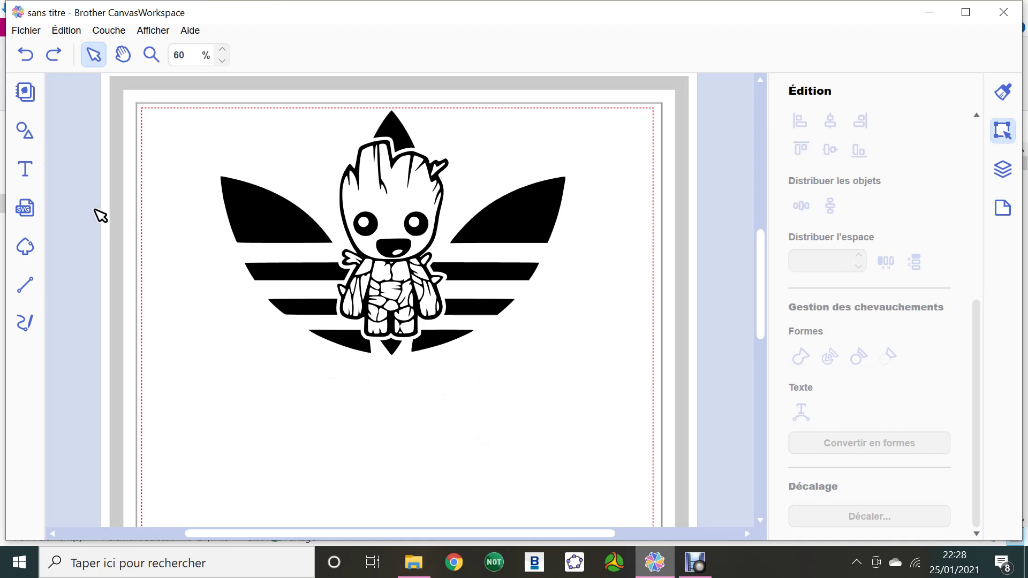
{"action": "left_click", "coordinate": [33, 176]}
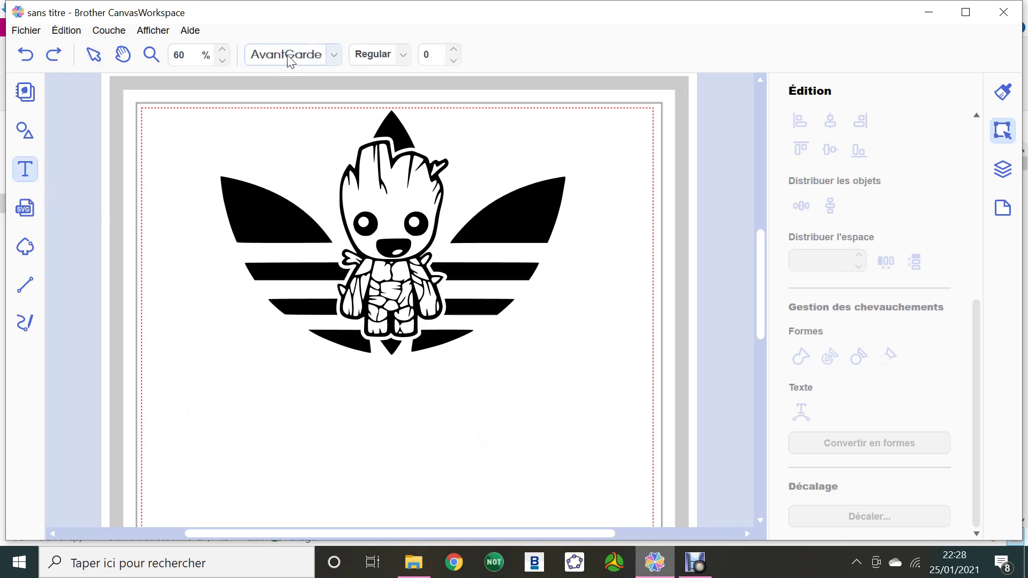
{"action": "left_click", "coordinate": [316, 397]}
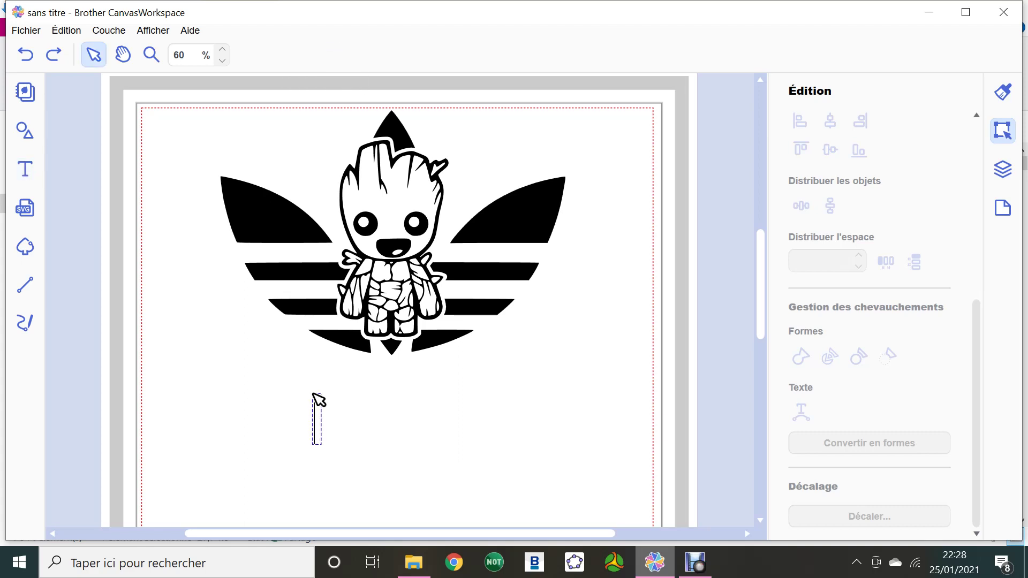
{"action": "type", "text": "I'm Groot !"}
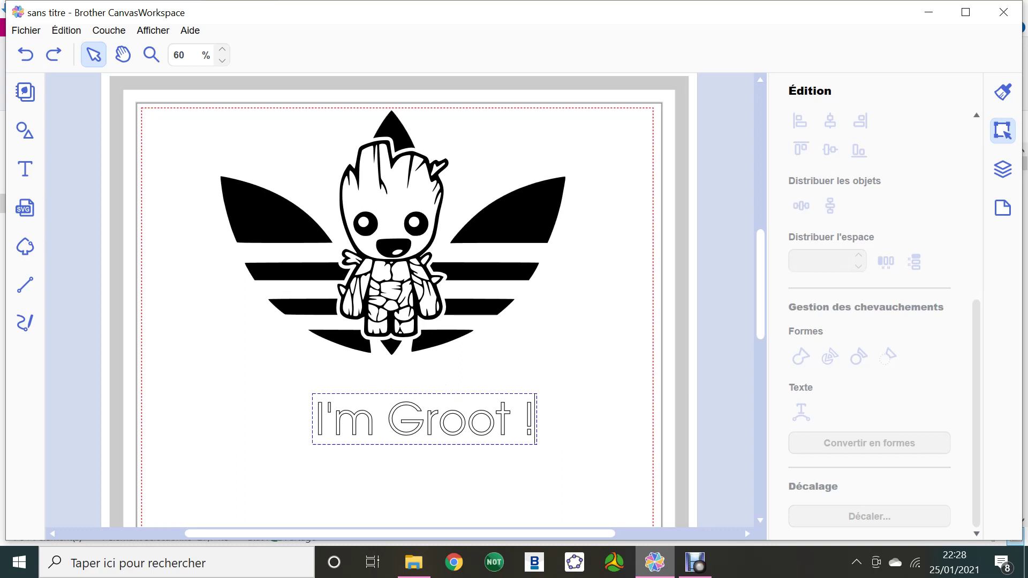
Set the "I'm Groot !" text to Bold style with a character spacing of -3.
{"action": "key", "text": "ctrl+a"}
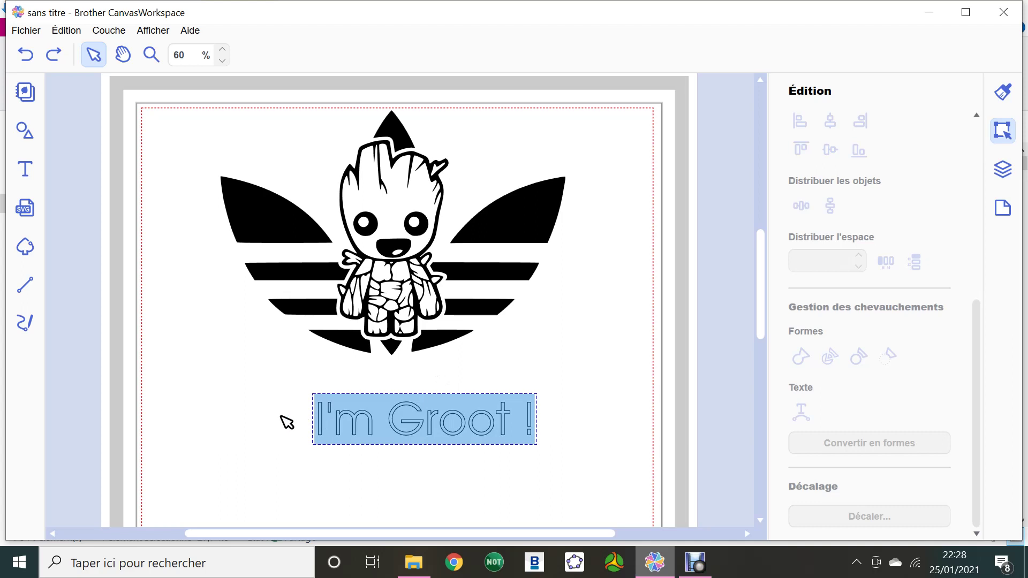
{"action": "left_click", "coordinate": [1006, 99]}
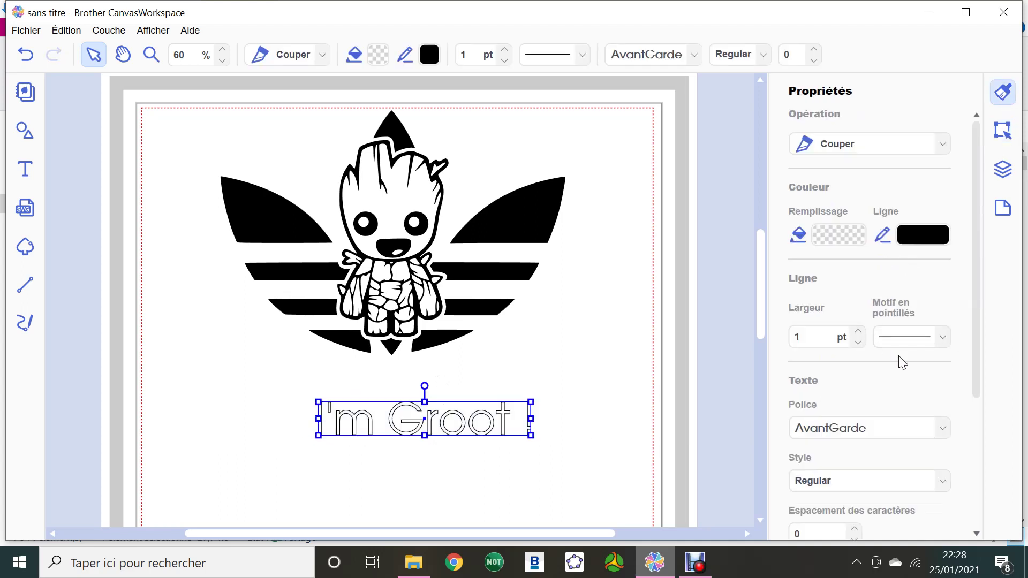
{"action": "left_click", "coordinate": [941, 480]}
{"action": "left_click", "coordinate": [804, 519]}
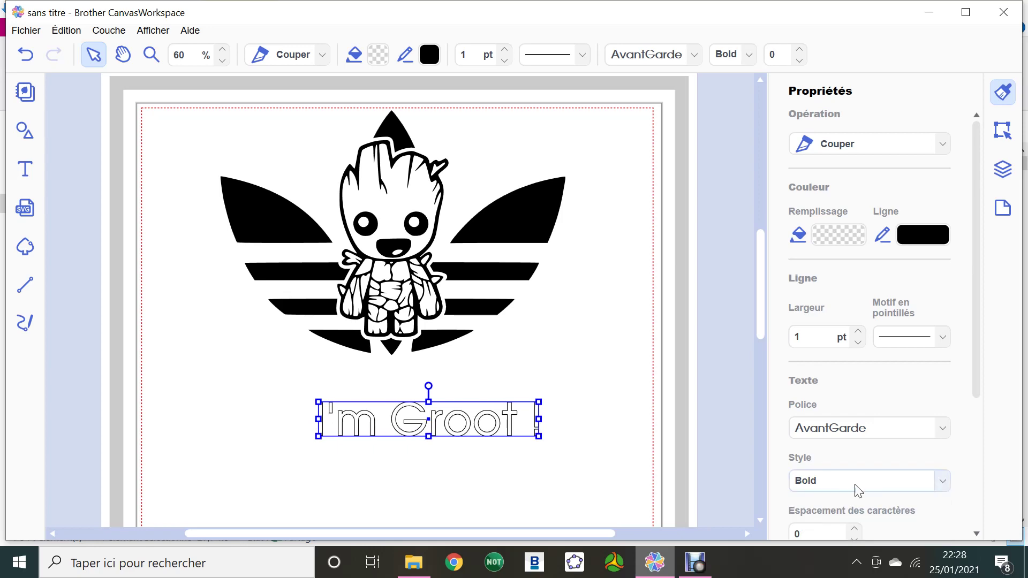
{"action": "double_click", "coordinate": [855, 535]}
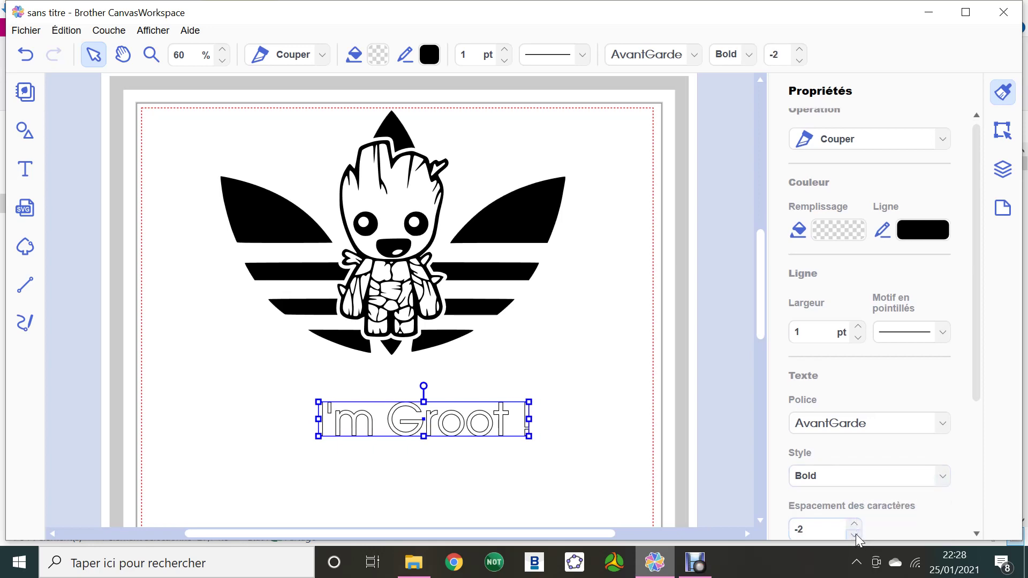
{"action": "left_click", "coordinate": [856, 533]}
{"action": "left_click", "coordinate": [855, 533]}
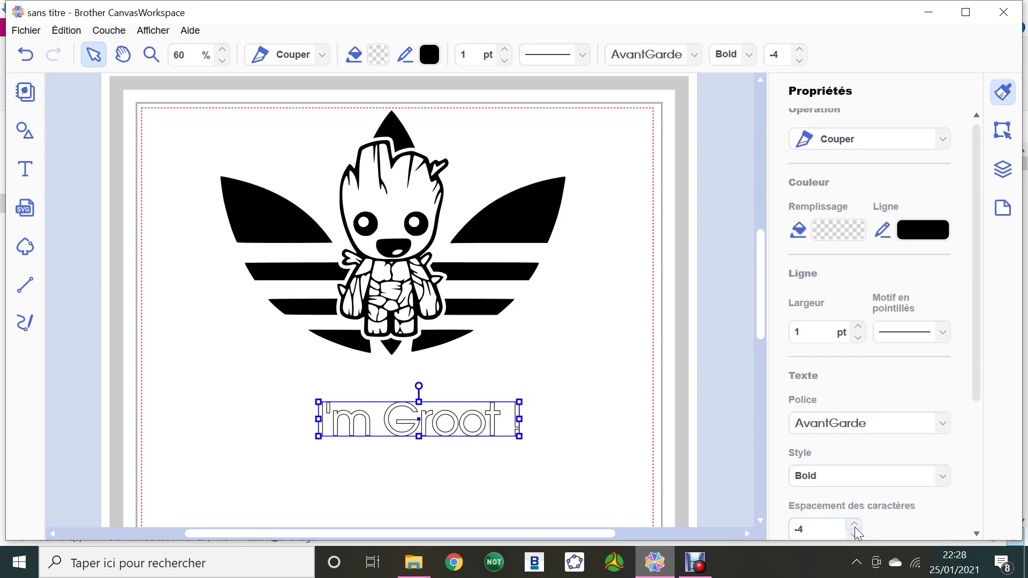
{"action": "left_click", "coordinate": [856, 523]}
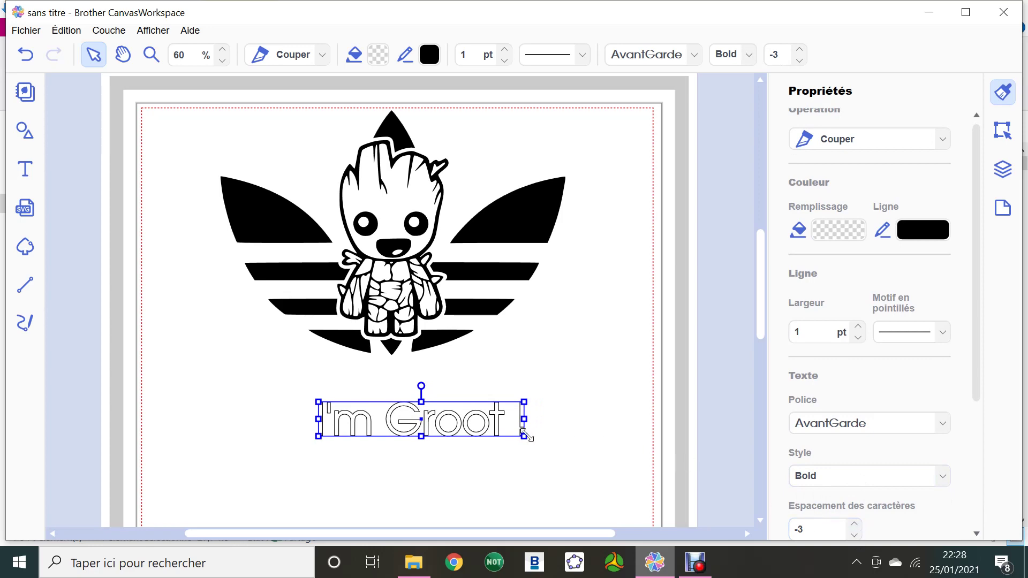
Enlarge the "I'm Groot !" text and place it directly beneath the logo.
{"action": "left_click_drag", "start_coordinate": [524, 436], "coordinate": [636, 455]}
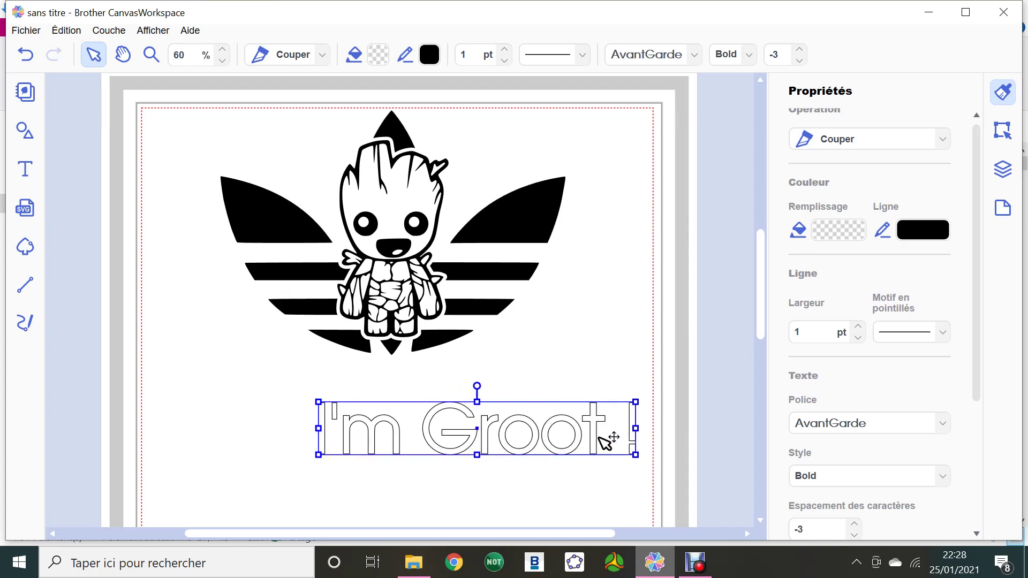
{"action": "left_click_drag", "start_coordinate": [582, 431], "coordinate": [496, 386]}
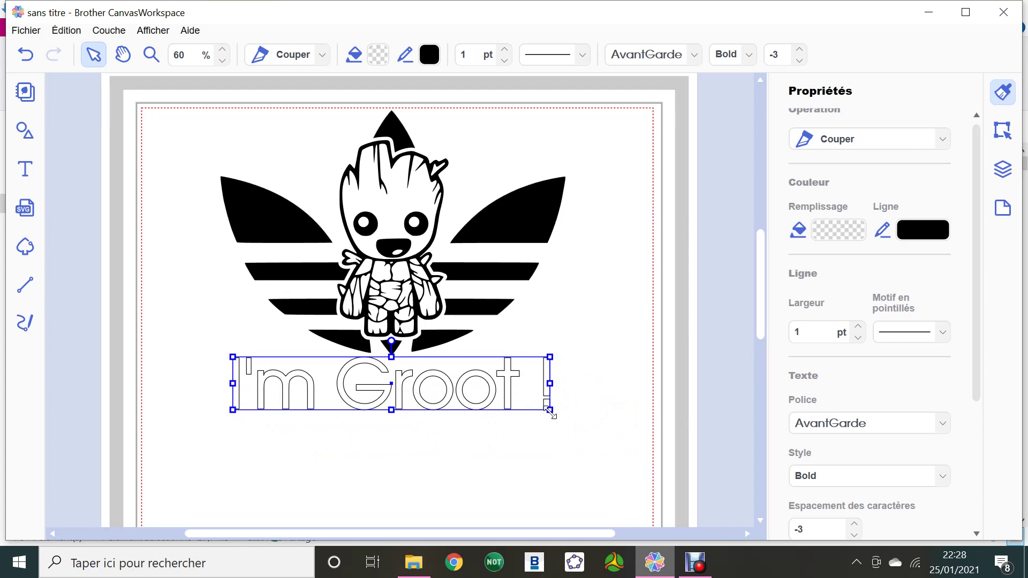
{"action": "left_click_drag", "start_coordinate": [550, 410], "coordinate": [559, 412]}
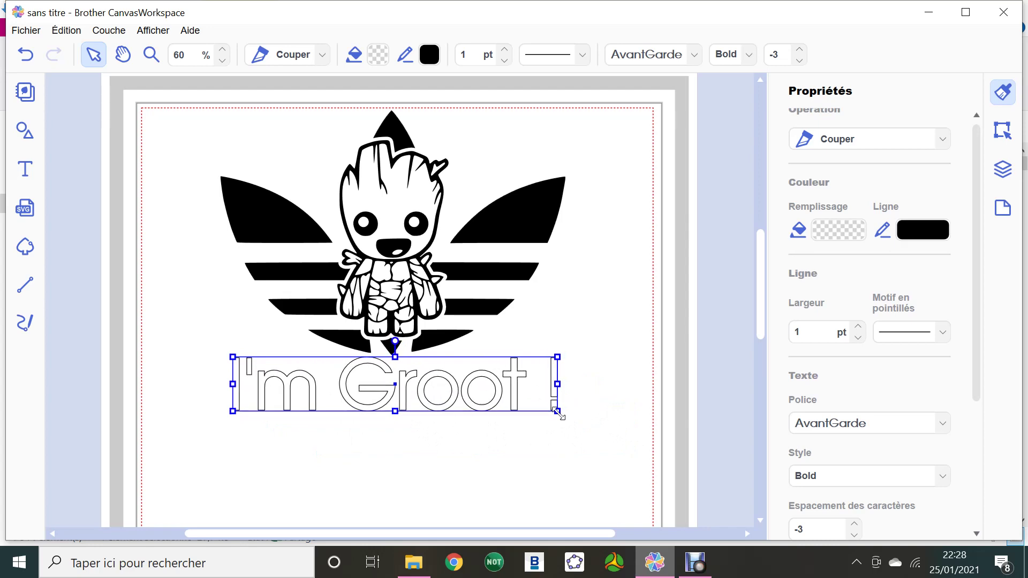
Set the text's width to 200 mm with its aspect ratio kept.
{"action": "left_click", "coordinate": [1003, 130]}
{"action": "double_click", "coordinate": [829, 217]}
{"action": "type", "text": "200"}
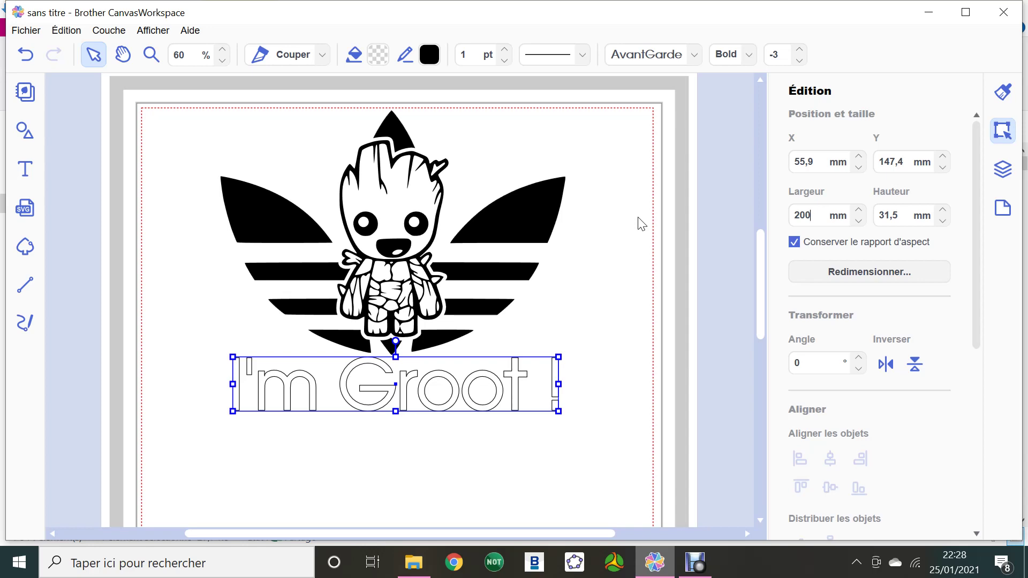
{"action": "key", "text": "Return"}
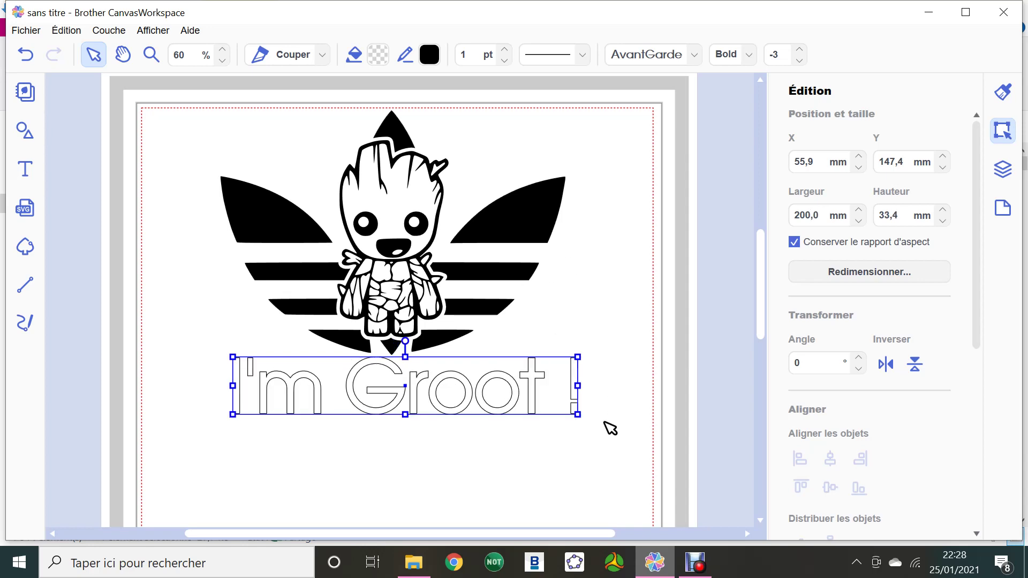
Centre the logo, the Groot figure and the text horizontally on one another.
{"action": "left_click_drag", "start_coordinate": [592, 430], "coordinate": [453, 292]}
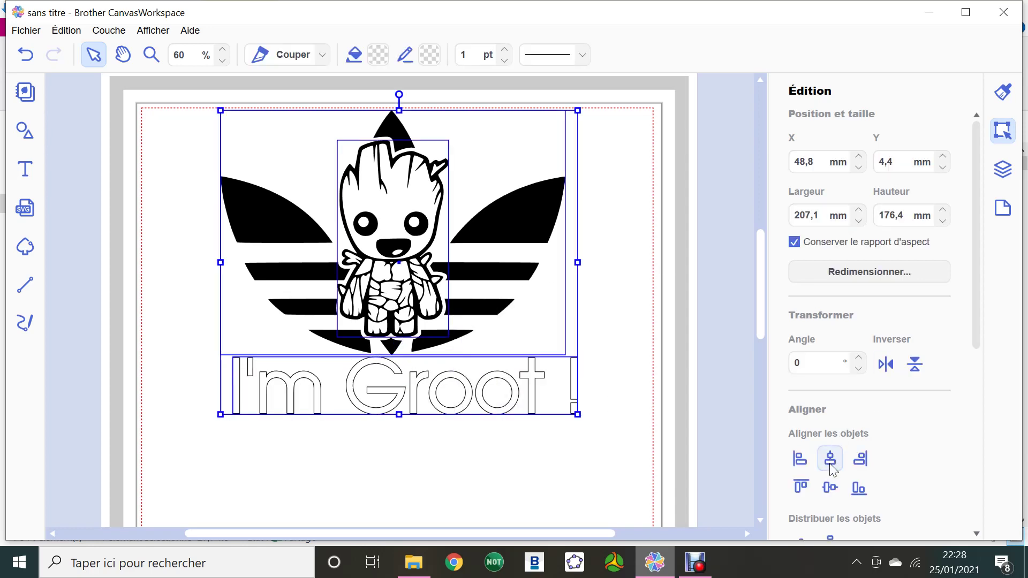
{"action": "left_click", "coordinate": [829, 458]}
{"action": "left_click", "coordinate": [595, 468]}
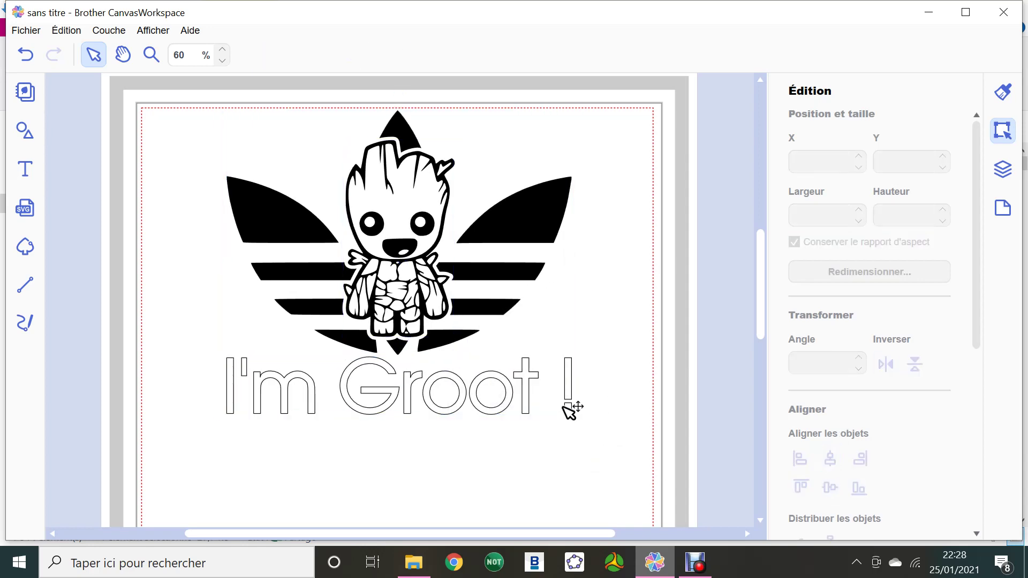
Fill the "I'm Groot !" text with black.
{"action": "left_click", "coordinate": [534, 414]}
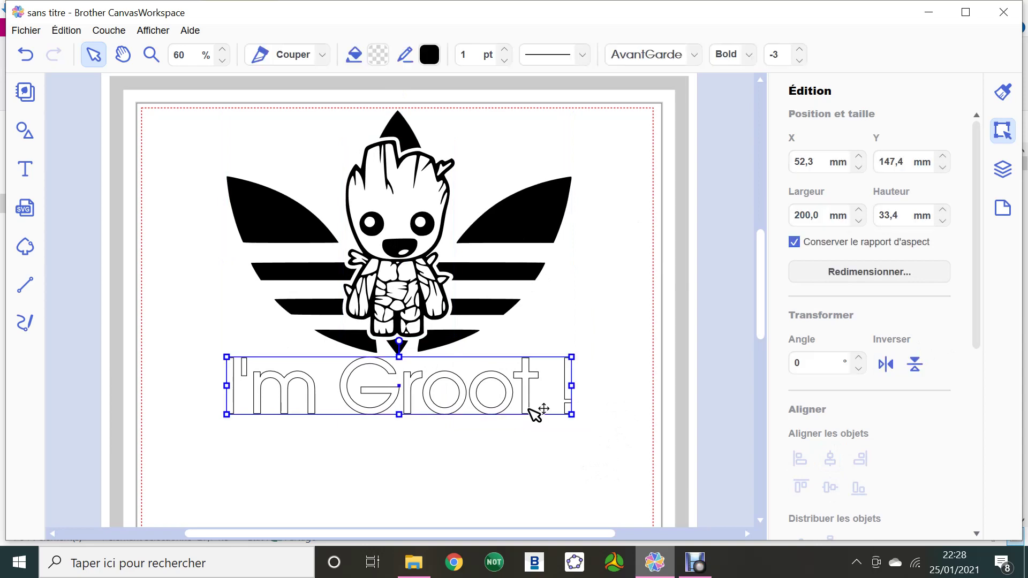
{"action": "left_click", "coordinate": [1003, 92]}
{"action": "left_click", "coordinate": [845, 230]}
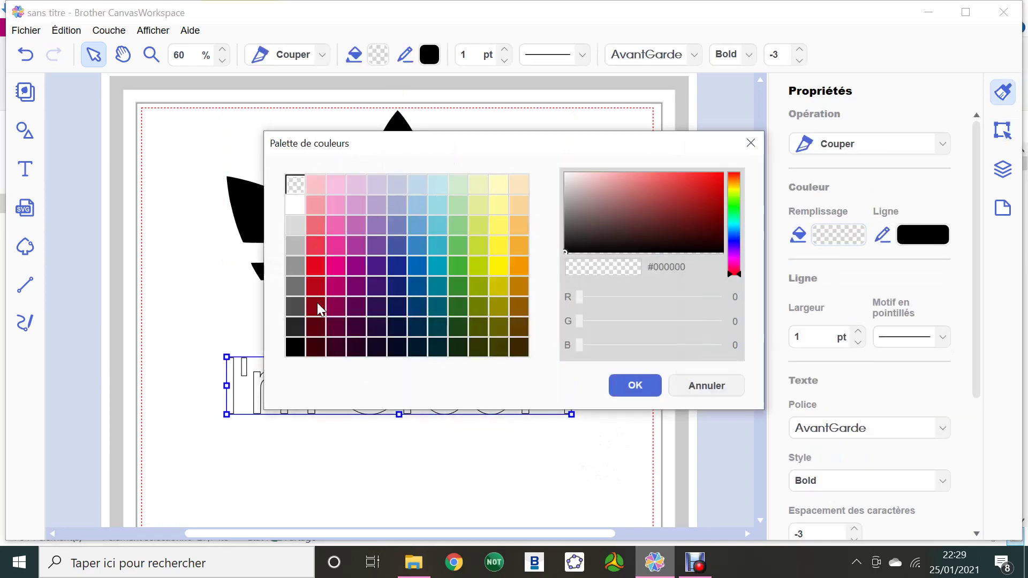
{"action": "left_click", "coordinate": [294, 348]}
{"action": "left_click", "coordinate": [634, 385]}
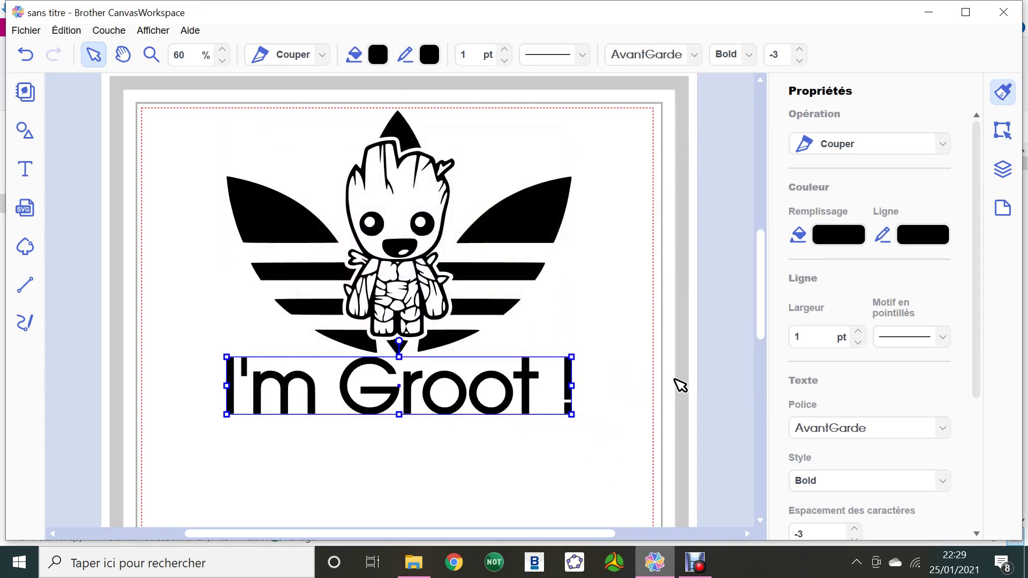
{"action": "left_click", "coordinate": [738, 399]}
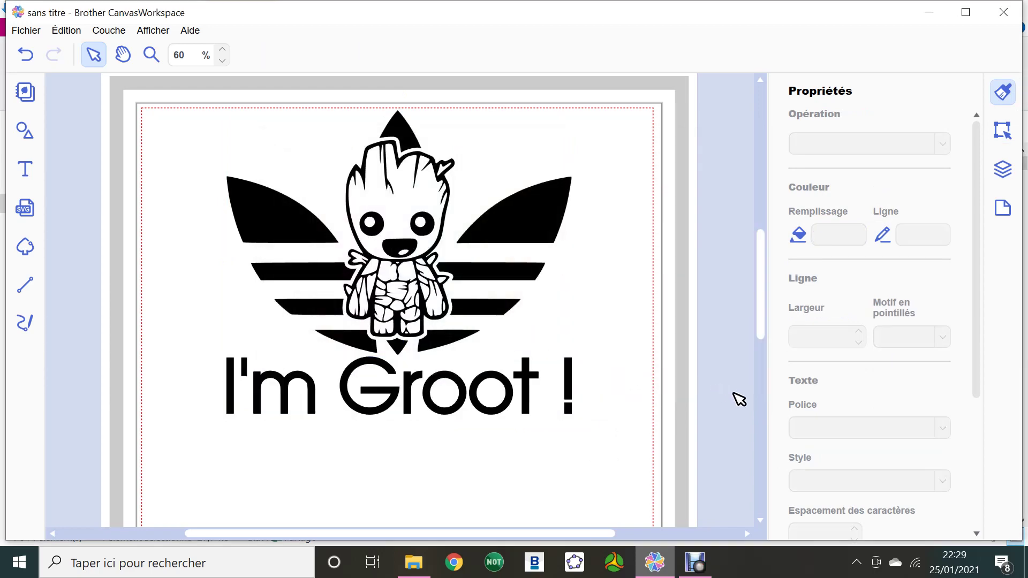
Nudge the text slightly down to widen the gap below the logo.
{"action": "left_click", "coordinate": [514, 411]}
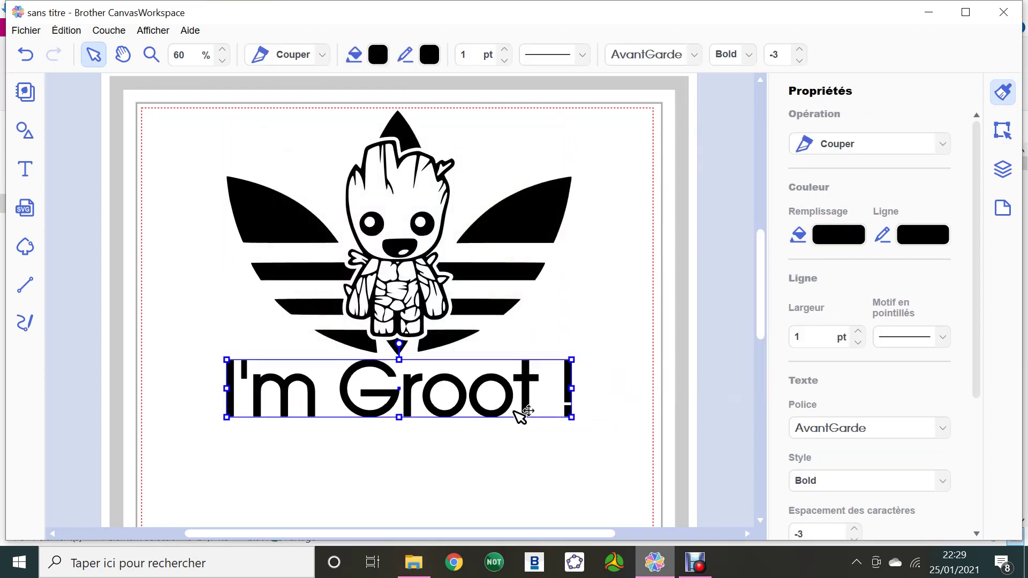
{"action": "left_click", "coordinate": [731, 356]}
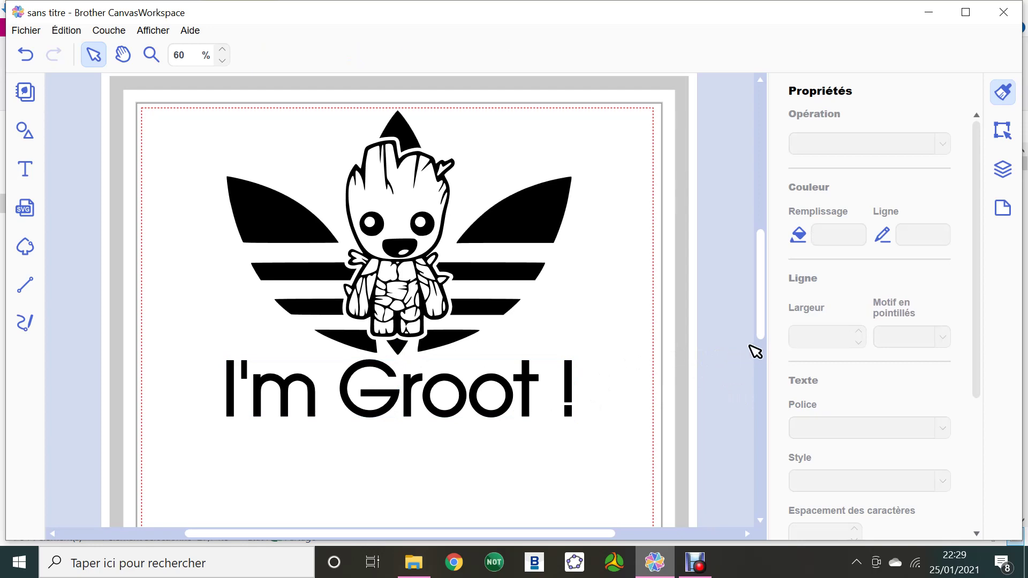